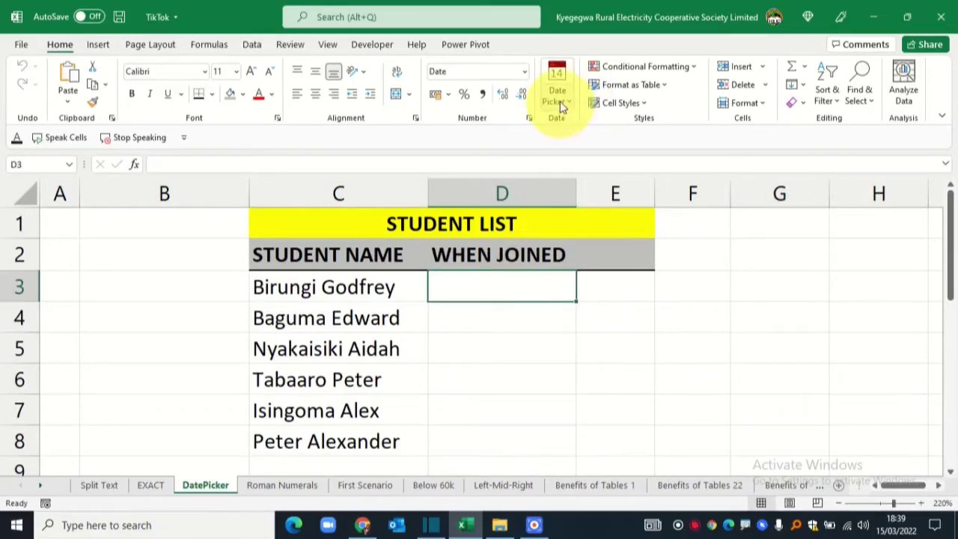
Insert today's date in D3, then pick 1 March 2022 for D4 and 4 March 2022 for D5.
click(563, 103)
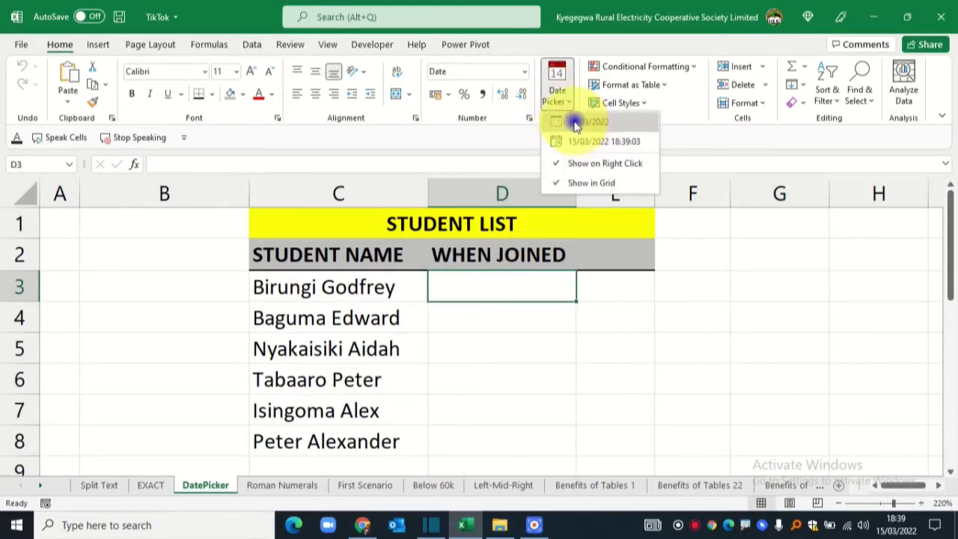
click(575, 122)
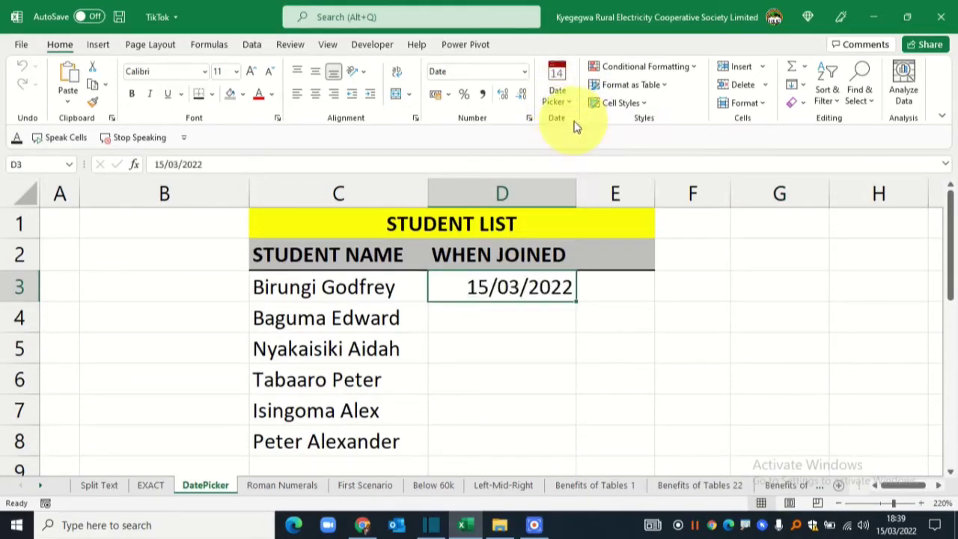
click(502, 310)
click(599, 316)
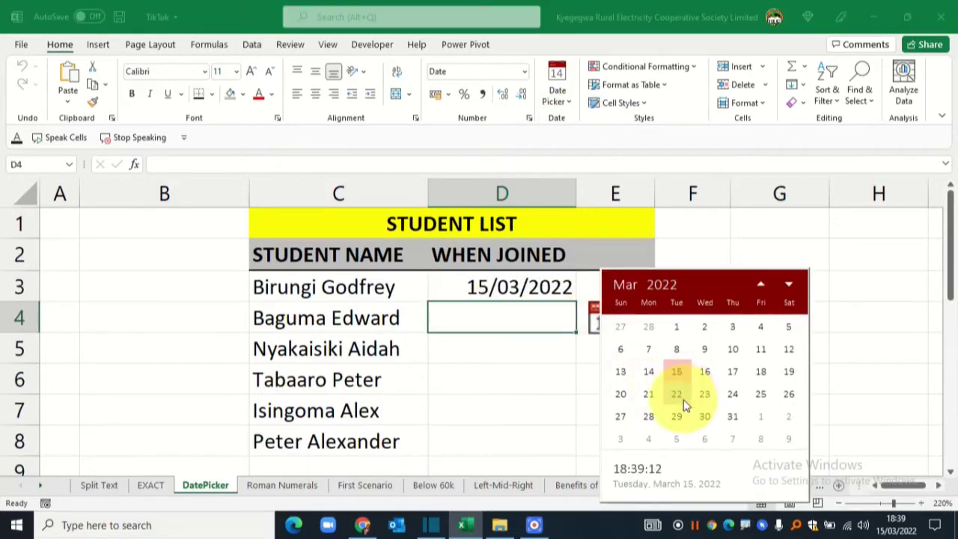
click(675, 327)
click(508, 346)
click(605, 348)
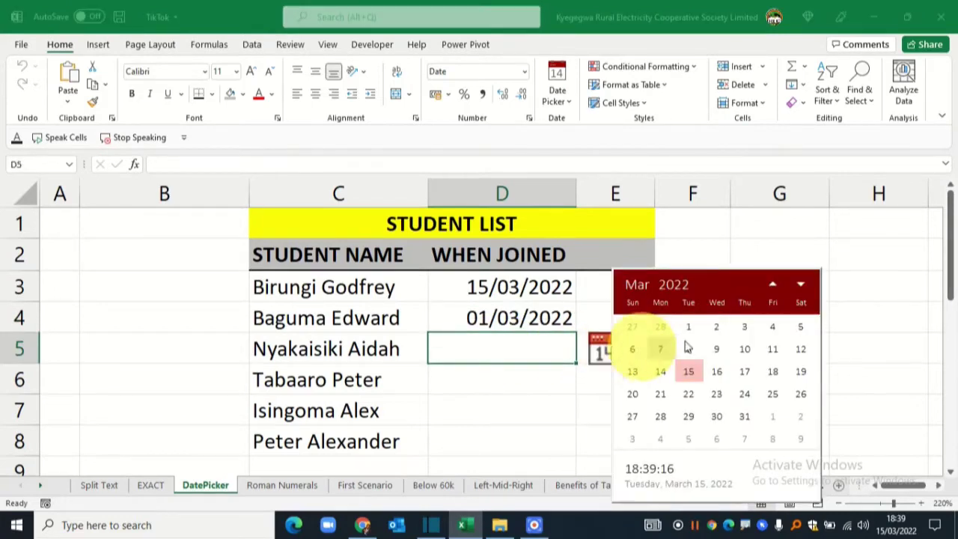
click(774, 330)
Pick 10 January 2022 for D6 using the calendar's month overview.
click(496, 381)
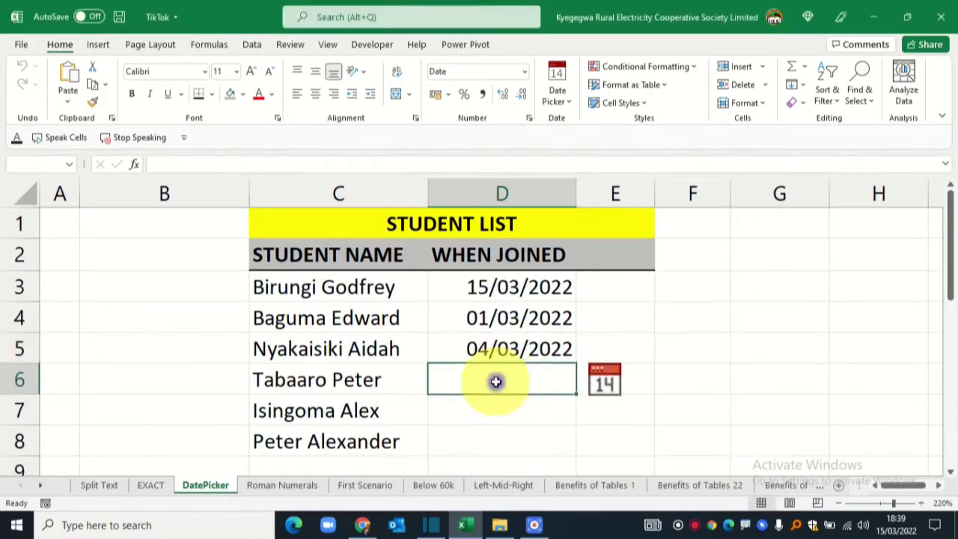
click(605, 380)
click(626, 286)
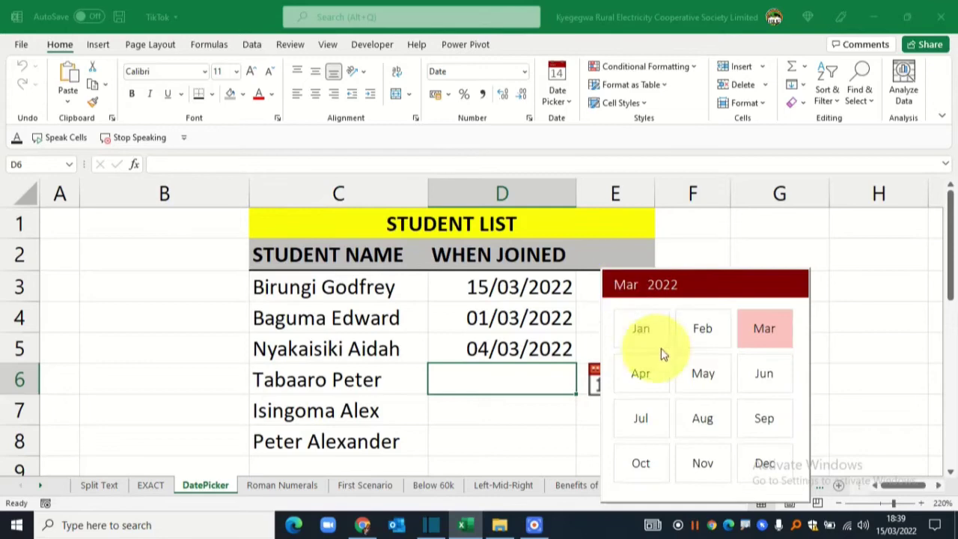
click(640, 330)
click(649, 371)
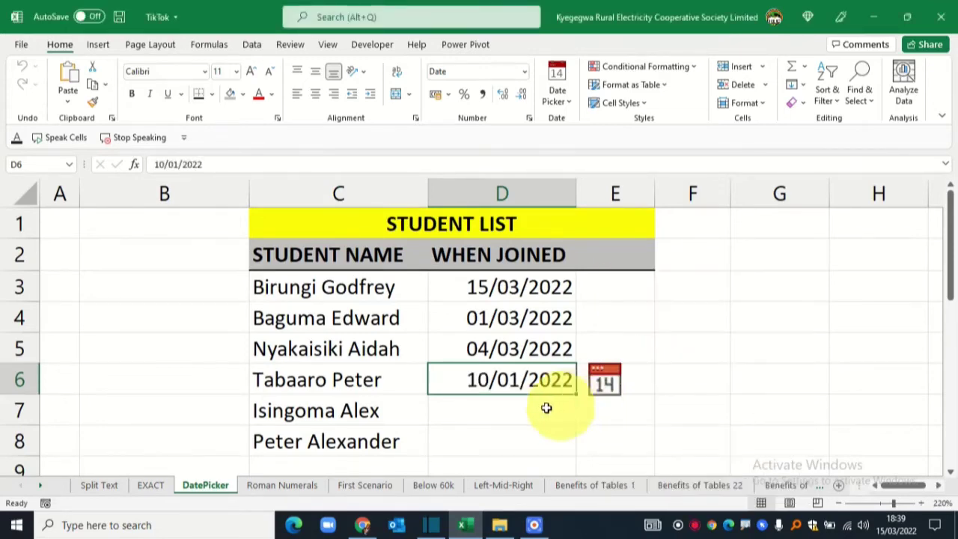
Re-pick 1 March 2022 for D4 and 4 March 2022 for D5 from the pop-up calendar.
click(524, 406)
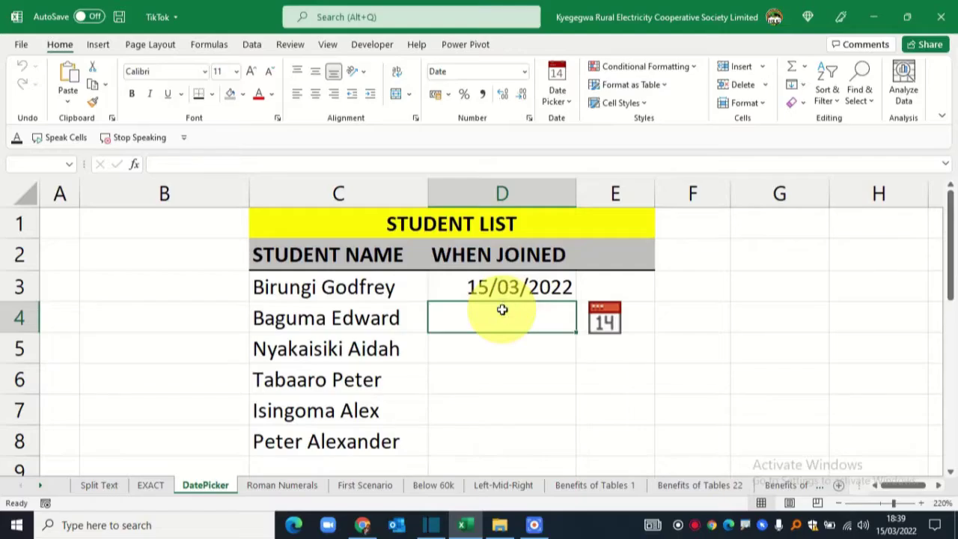
click(599, 316)
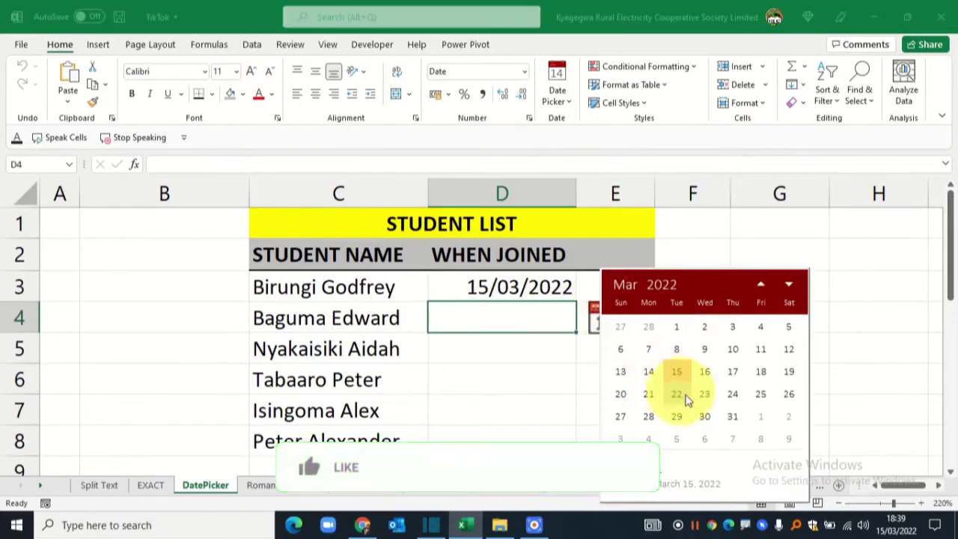
click(676, 326)
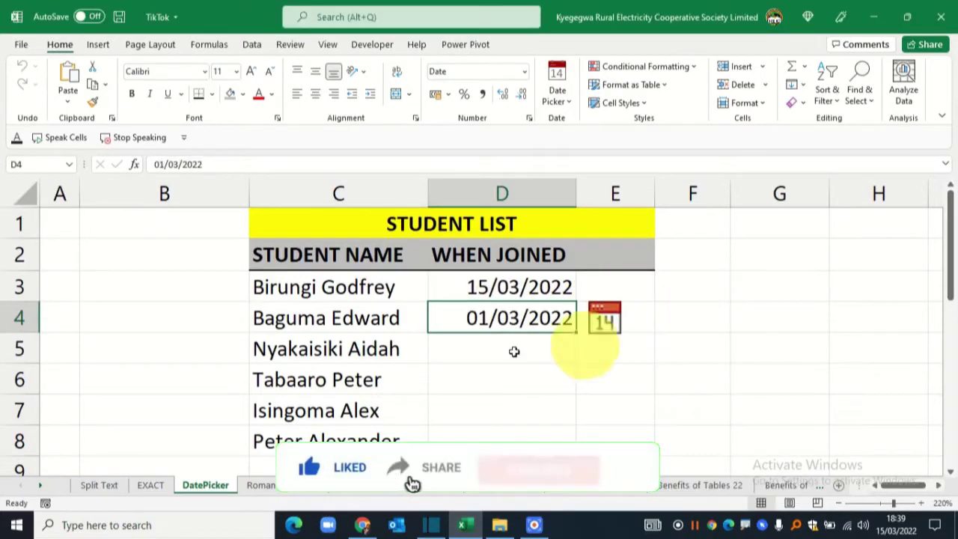
click(496, 346)
click(605, 348)
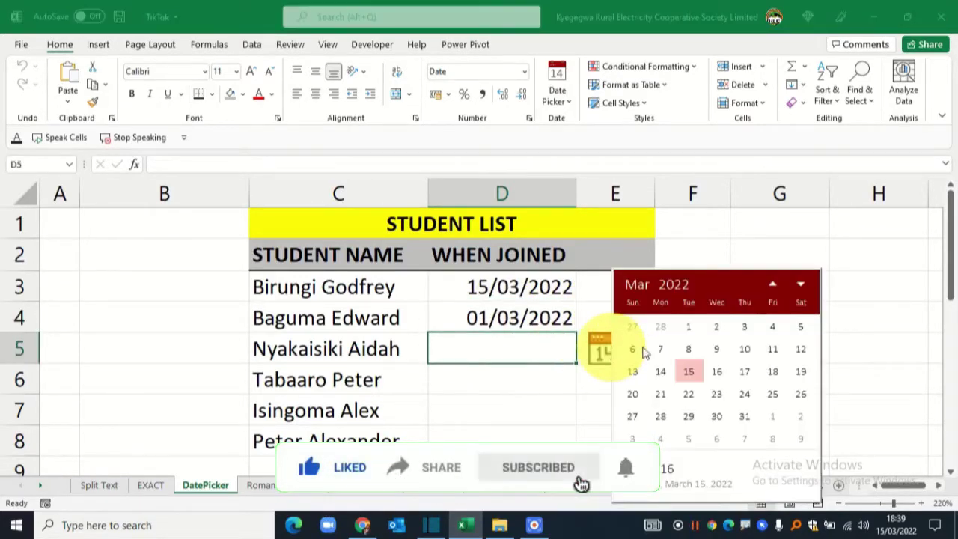
click(773, 327)
click(496, 381)
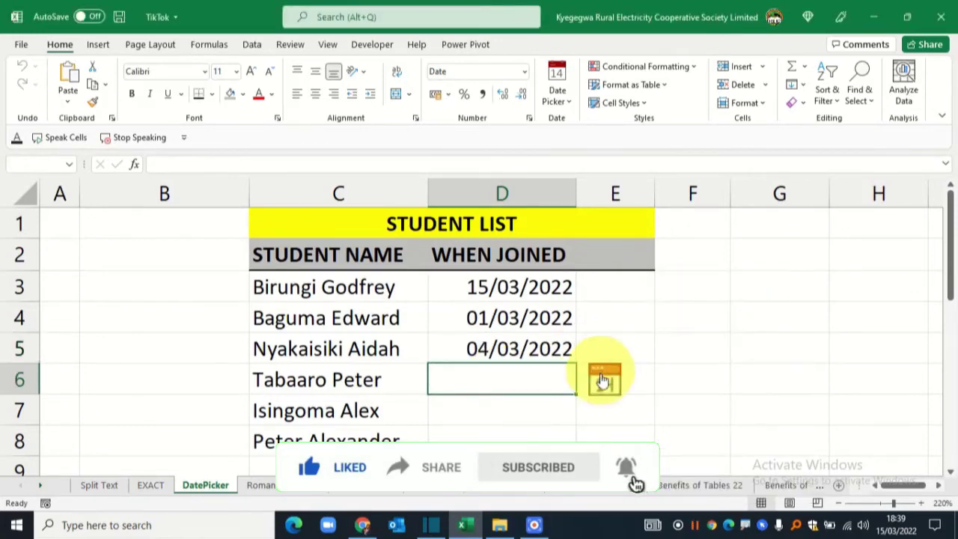
click(602, 380)
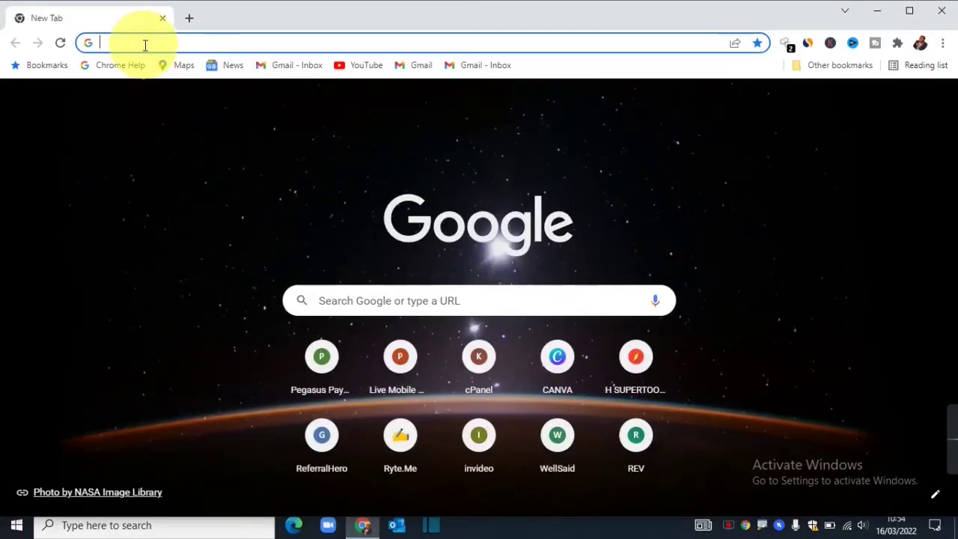
text(http://samradapps.com/datepicker)
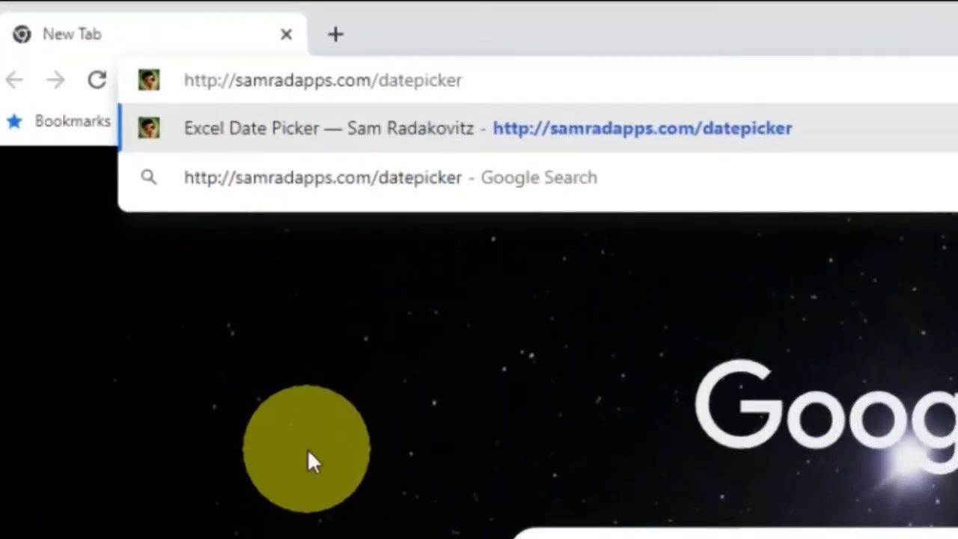
key(Return)
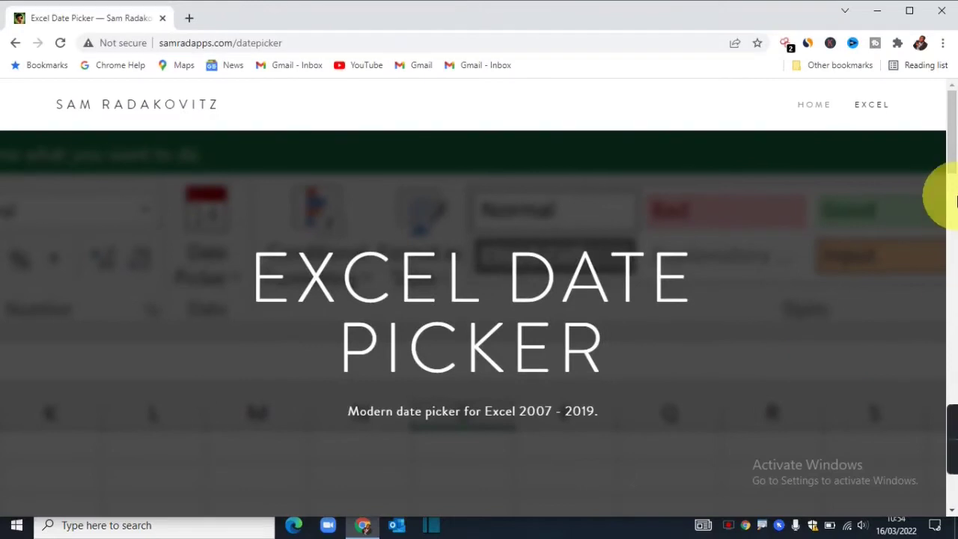
Scroll to 'Download now' and save samradapps_datepicker.zip to the Desktop.
scroll(954, 139, down, 1)
drag(953, 139, 943, 312)
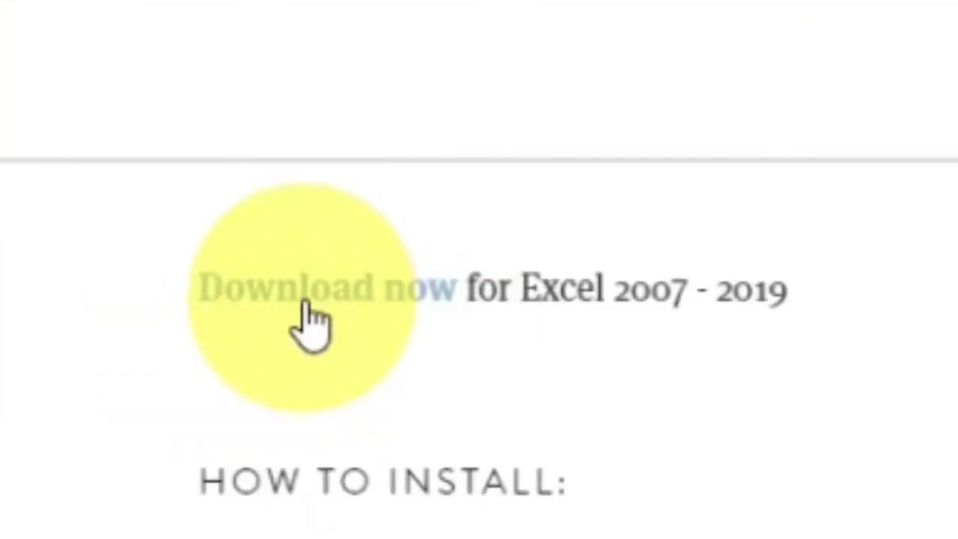
click(306, 303)
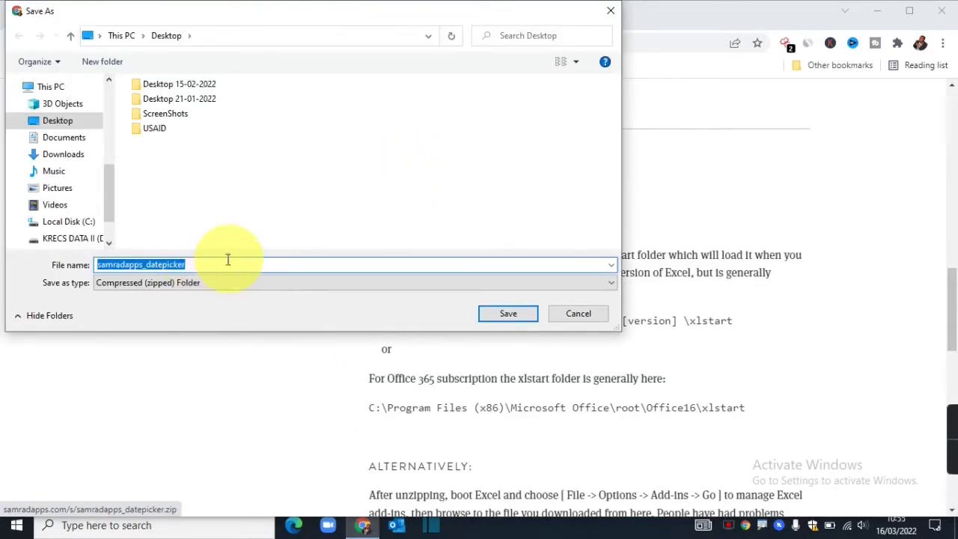
click(206, 268)
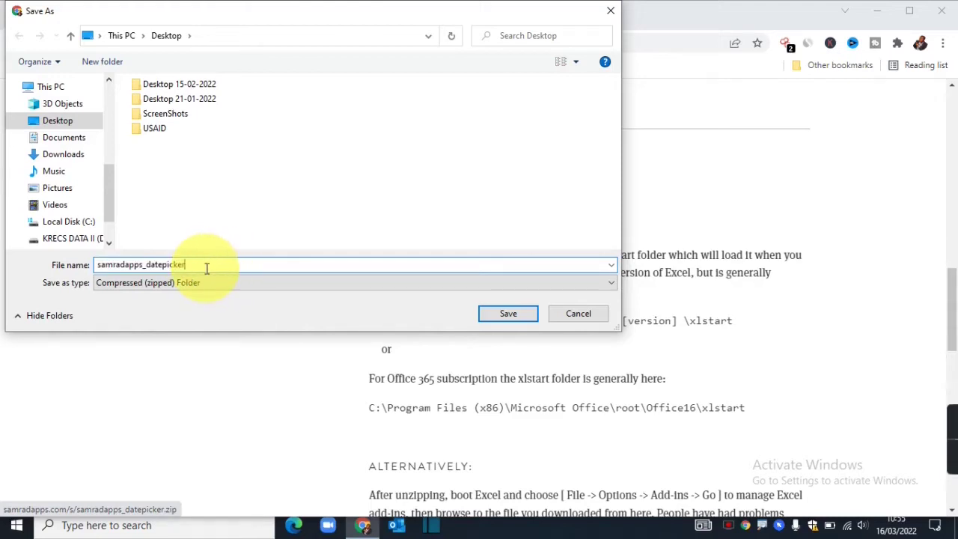
click(60, 122)
click(487, 322)
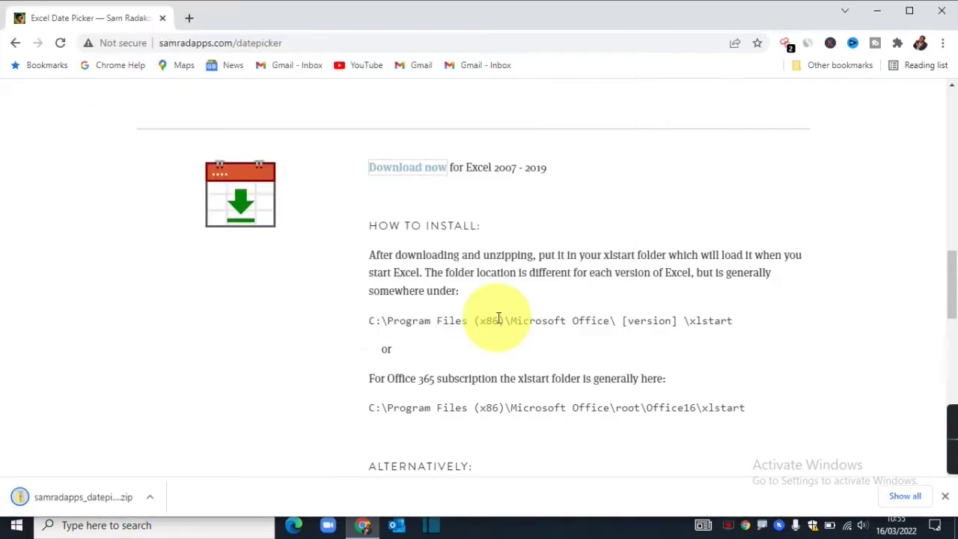
Extract all files from samradapps_datepicker.zip into a desktop folder and check its contents.
key(super+d)
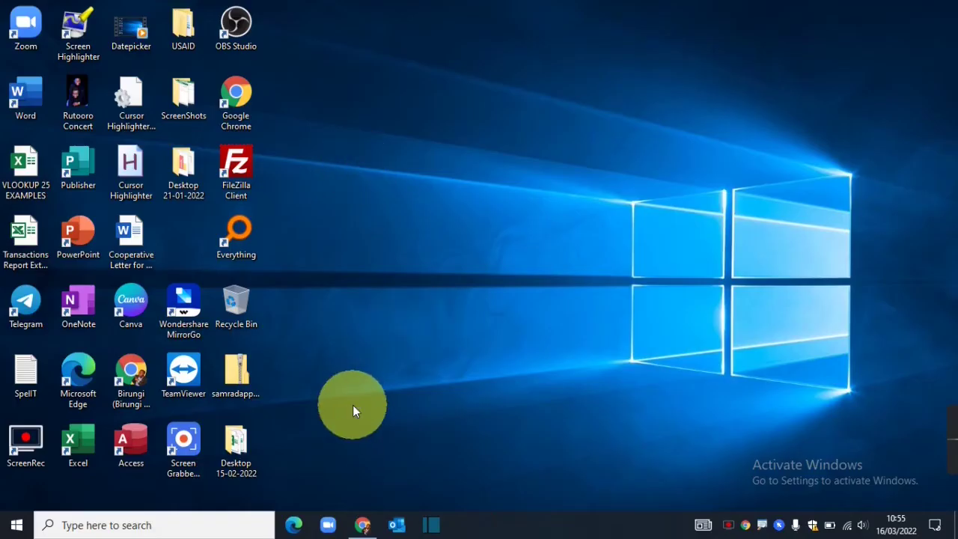
double_click(237, 372)
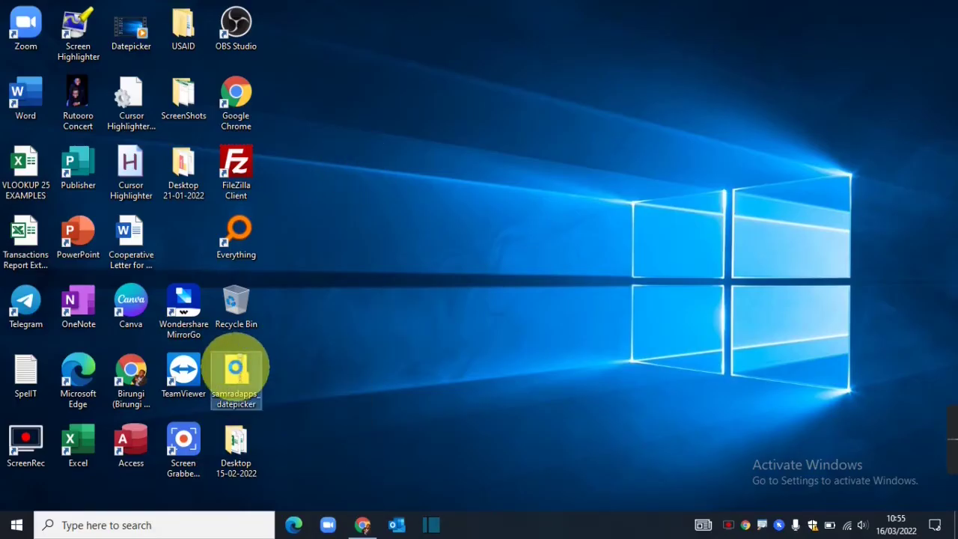
right_click(237, 372)
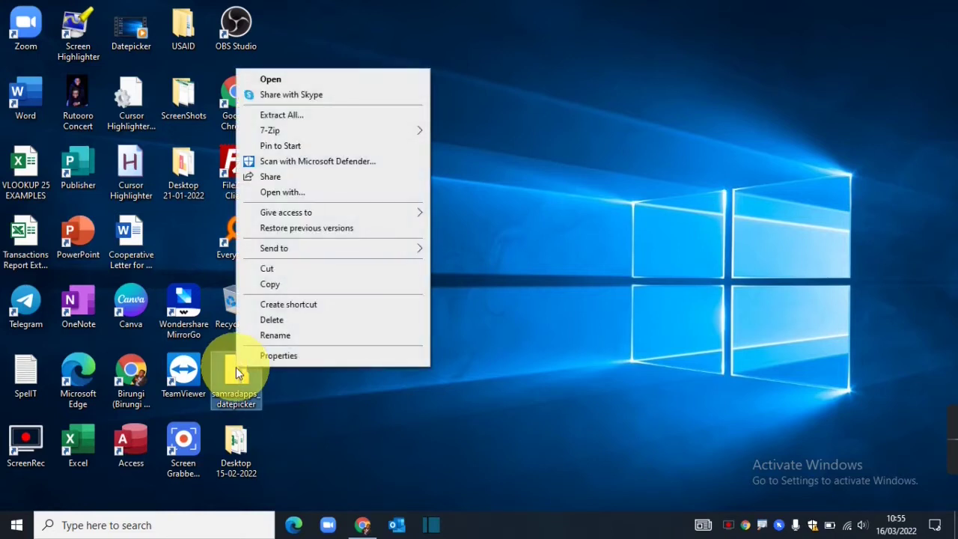
click(290, 118)
click(538, 202)
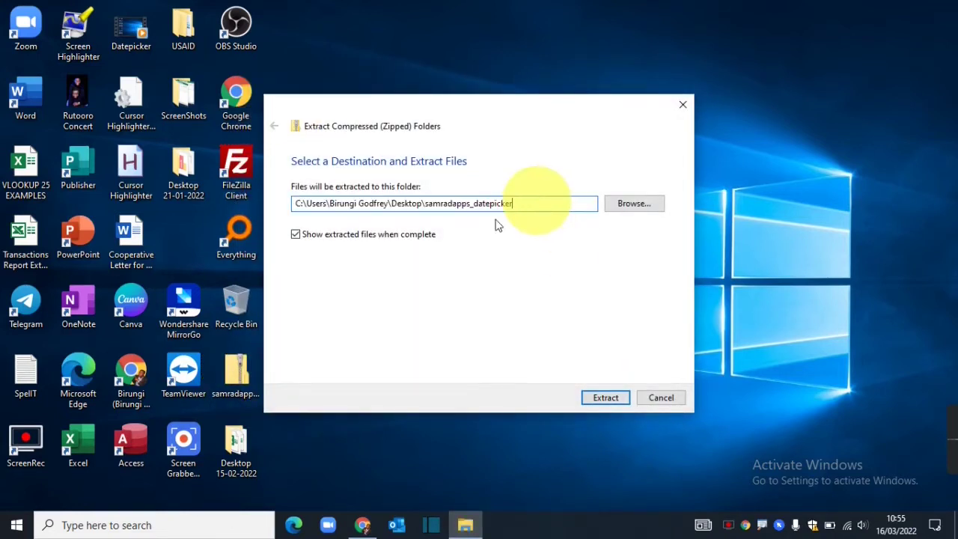
click(601, 398)
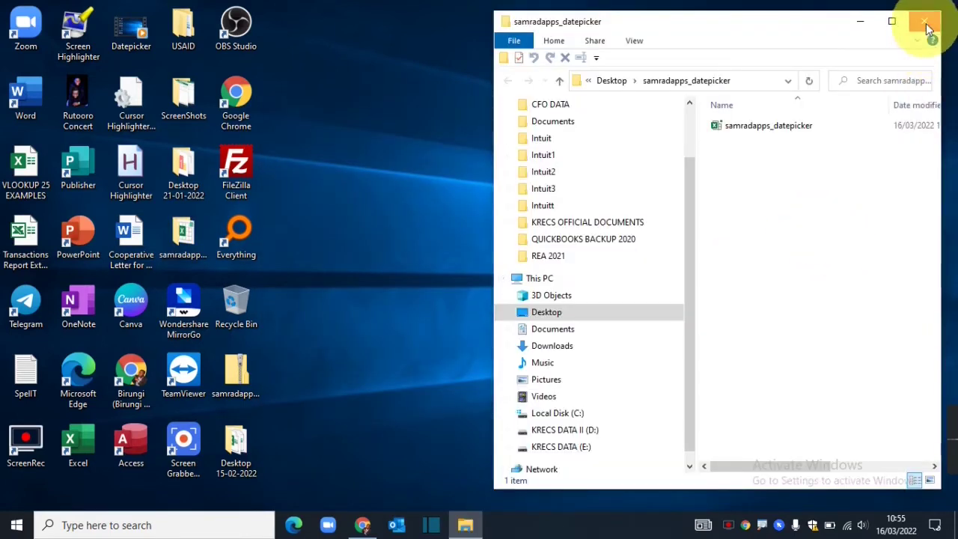
click(937, 21)
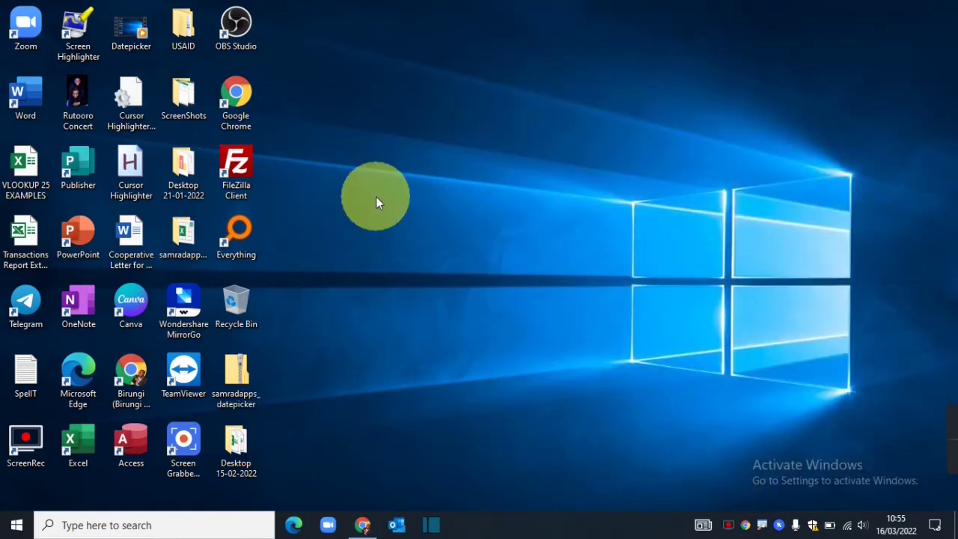
double_click(187, 227)
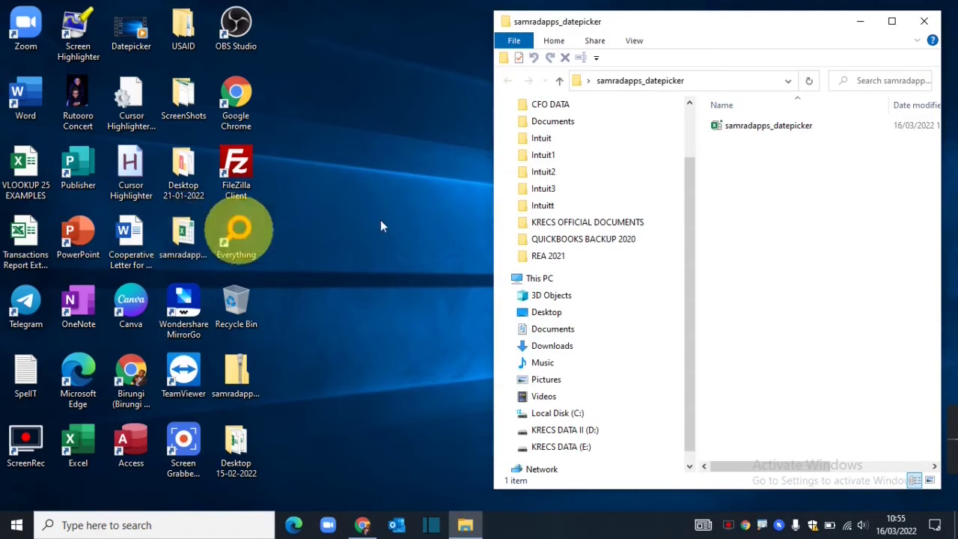
click(926, 30)
Refresh the desktop, launch Excel and start a blank workbook.
right_click(518, 161)
click(551, 205)
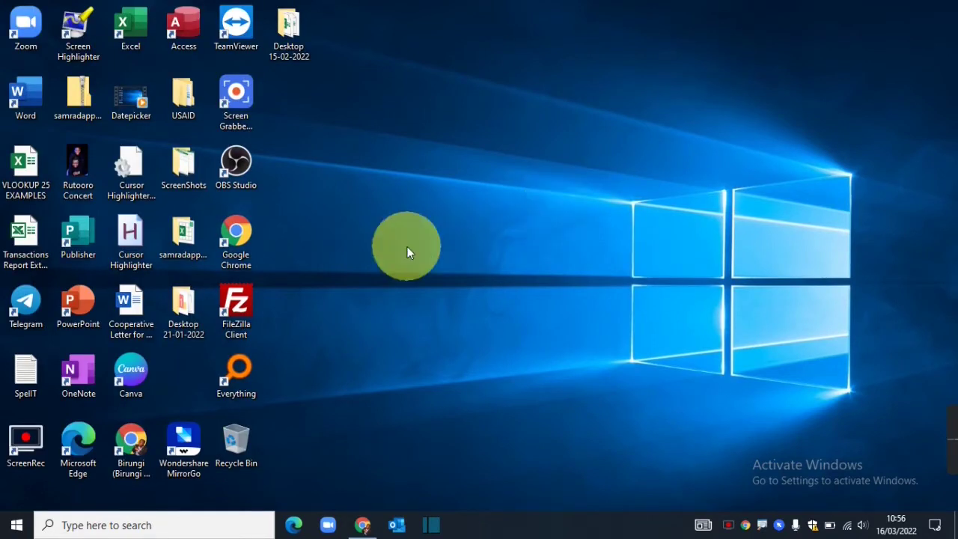
double_click(131, 30)
click(180, 146)
click(184, 139)
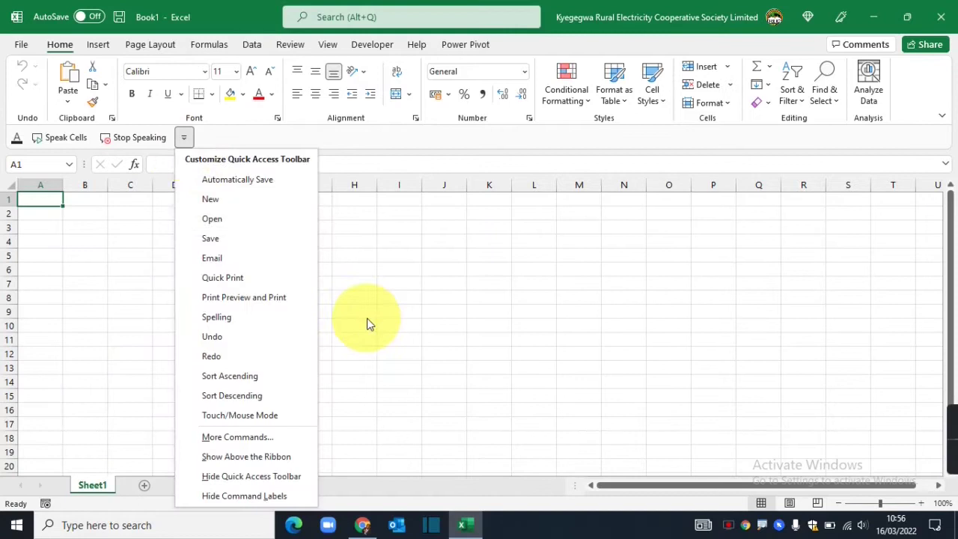
click(466, 307)
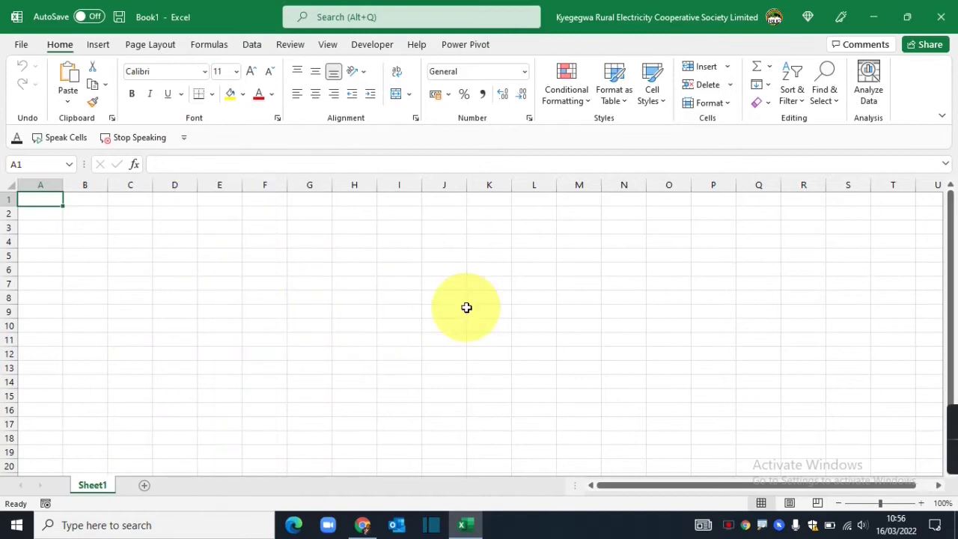
Go to File > Options > Add-ins and keep Excel Add-ins as the type to manage.
click(20, 43)
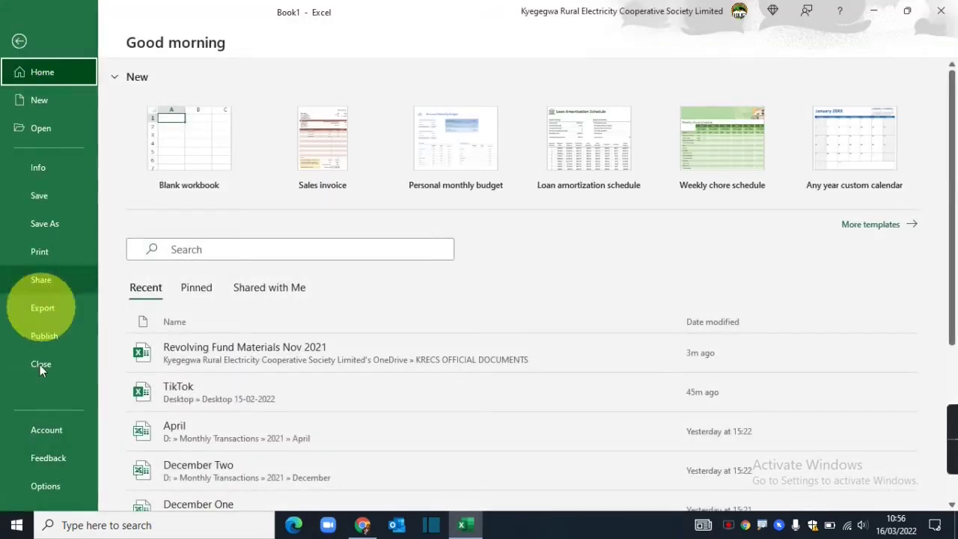
click(36, 479)
drag(375, 31, 312, 25)
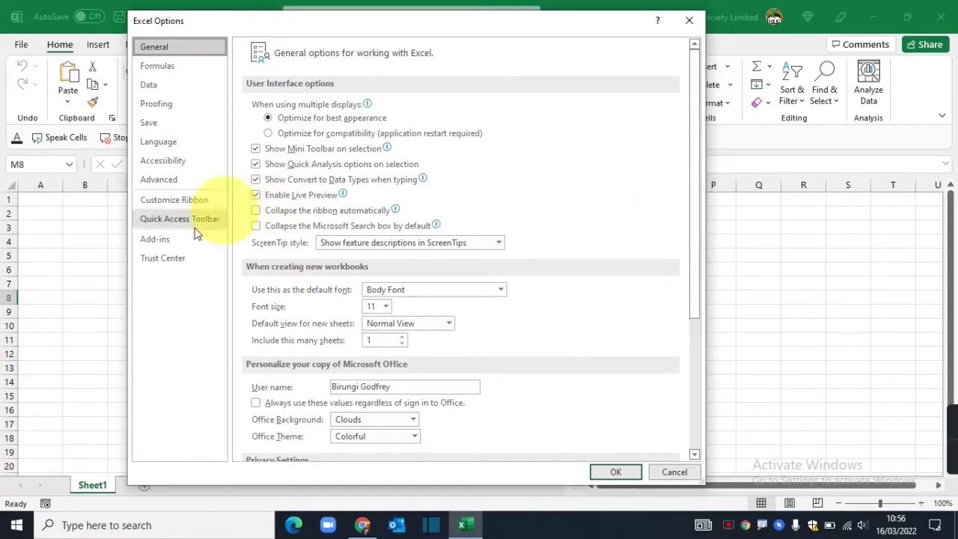
click(158, 240)
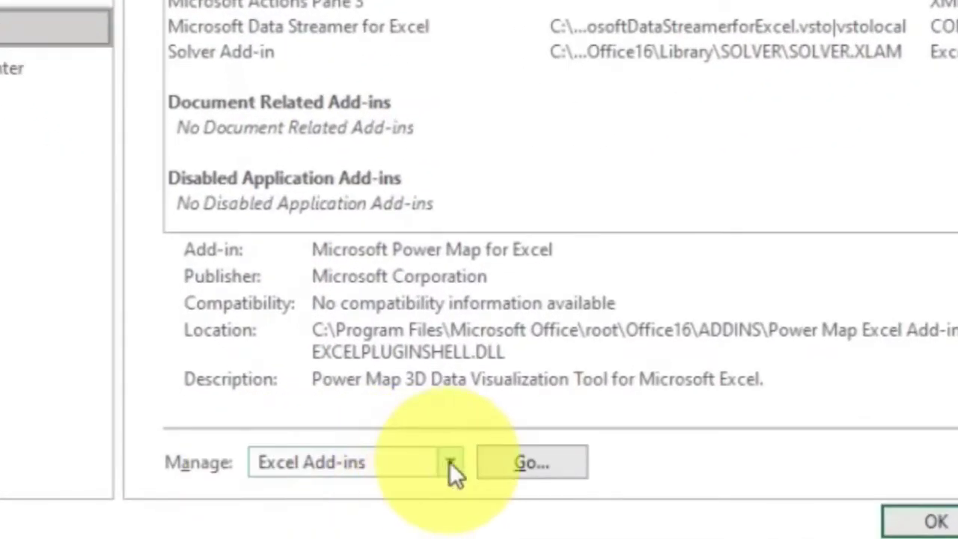
click(451, 464)
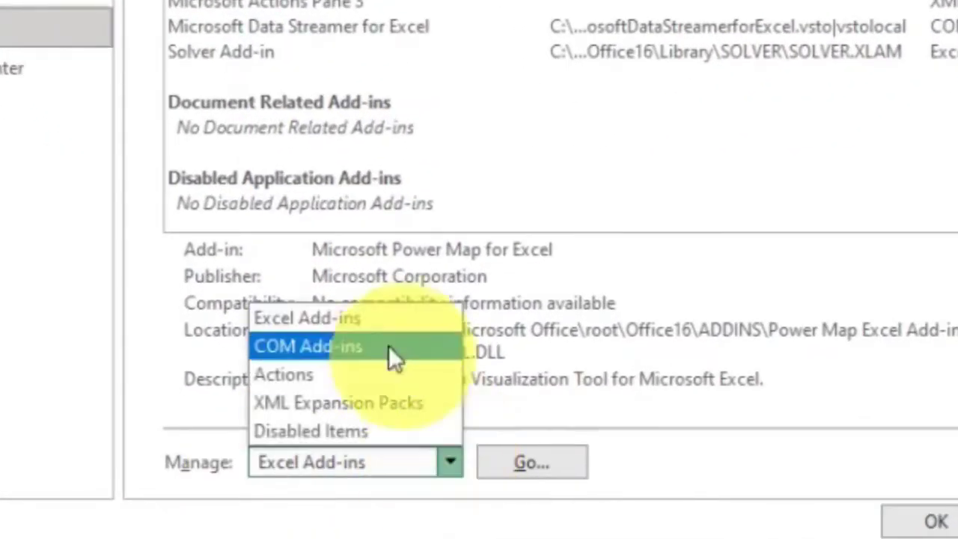
click(324, 319)
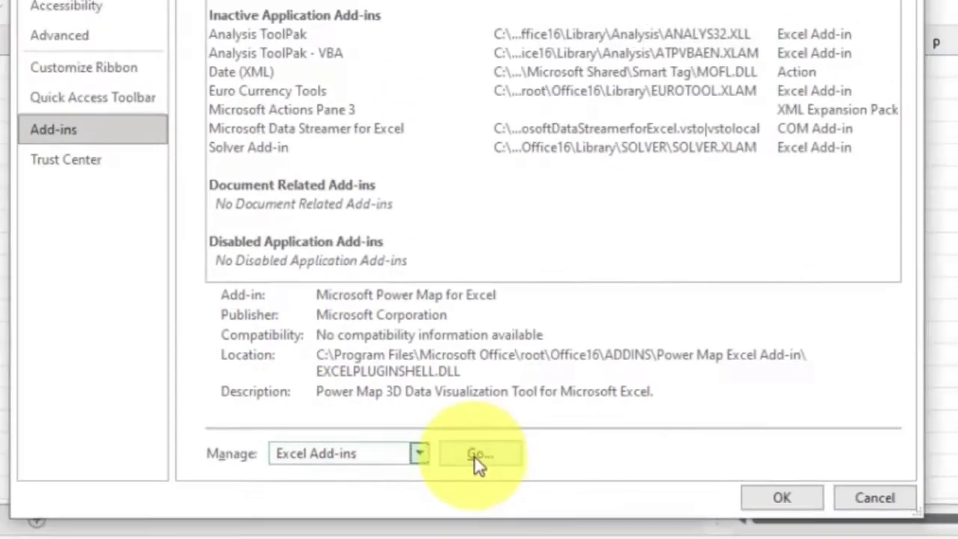
Browse to Desktop > samradapps_datepicker, add the add-in file and confirm it enabled with OK.
click(528, 463)
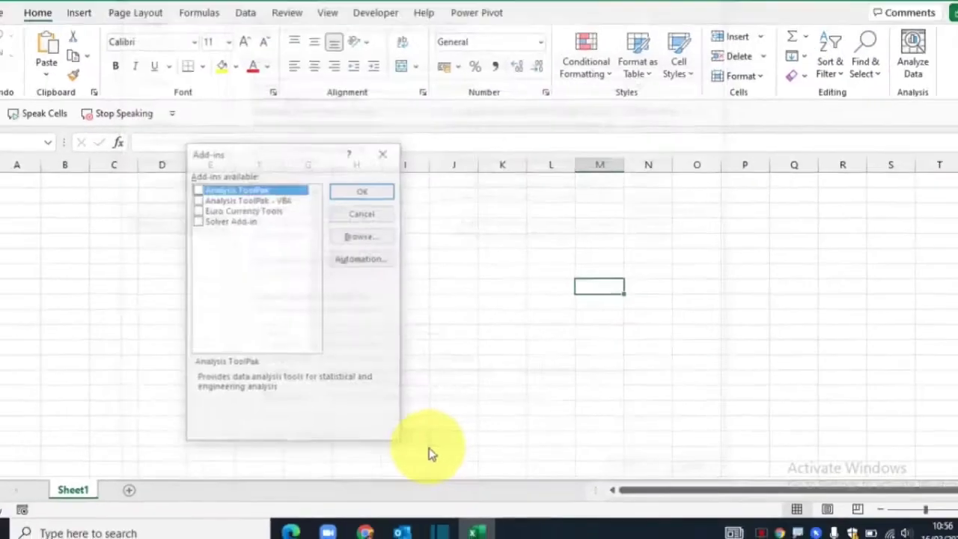
drag(267, 156, 278, 199)
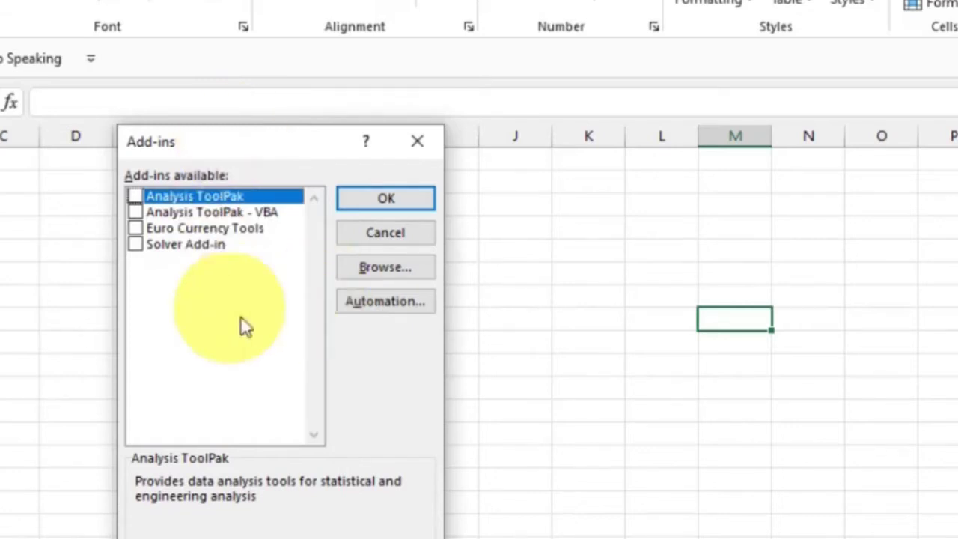
click(382, 267)
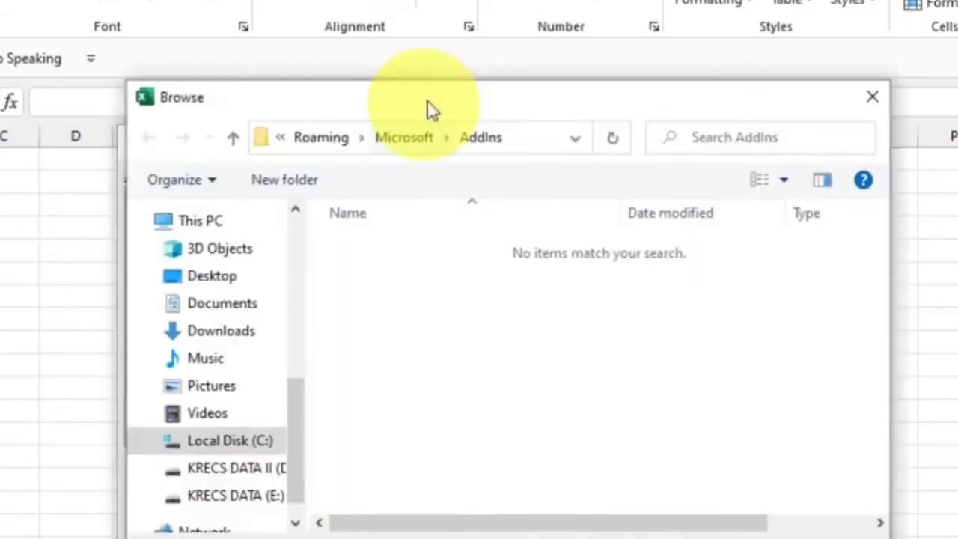
drag(426, 107, 434, 43)
click(211, 211)
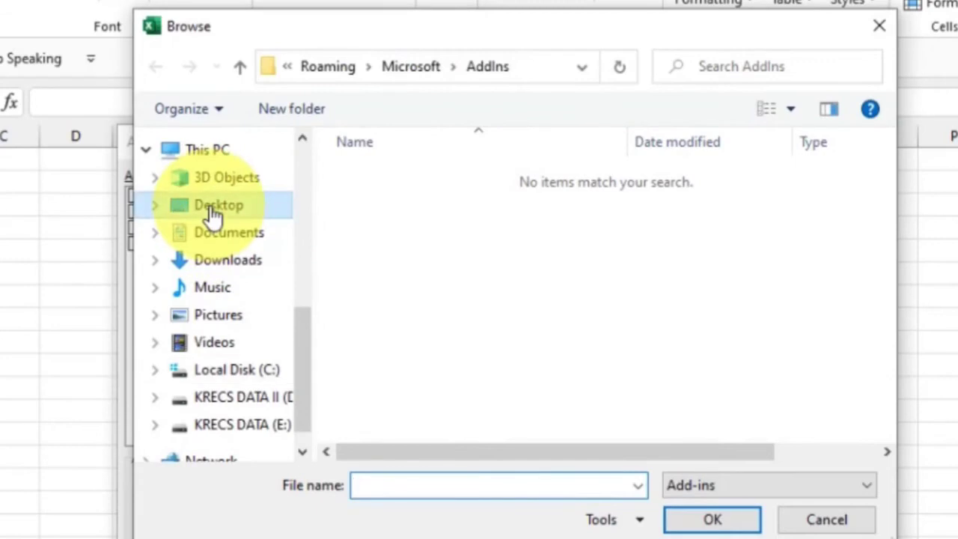
double_click(393, 197)
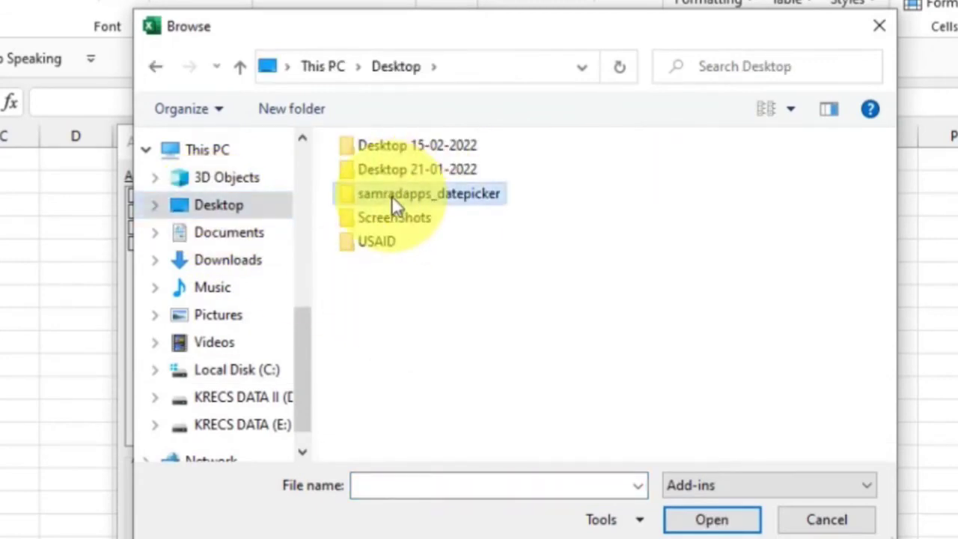
double_click(400, 177)
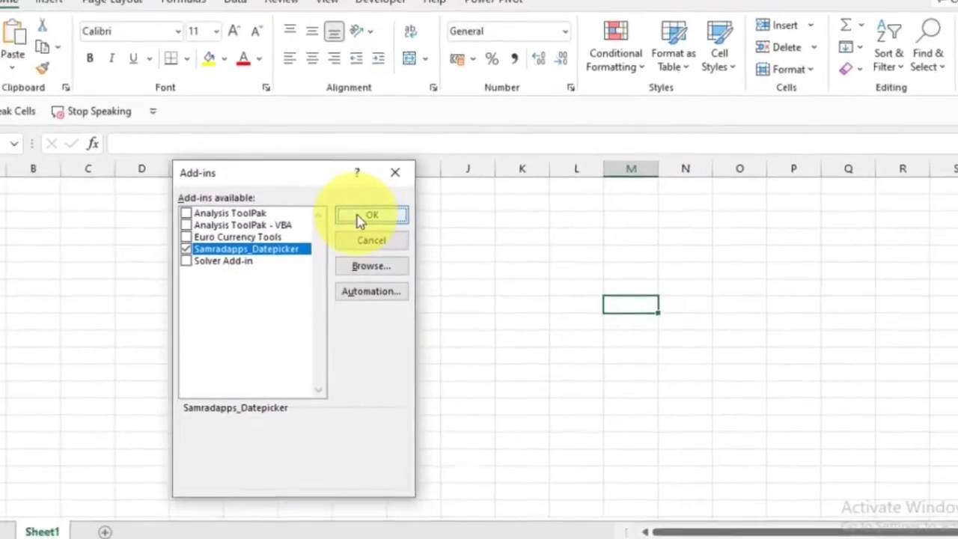
click(364, 216)
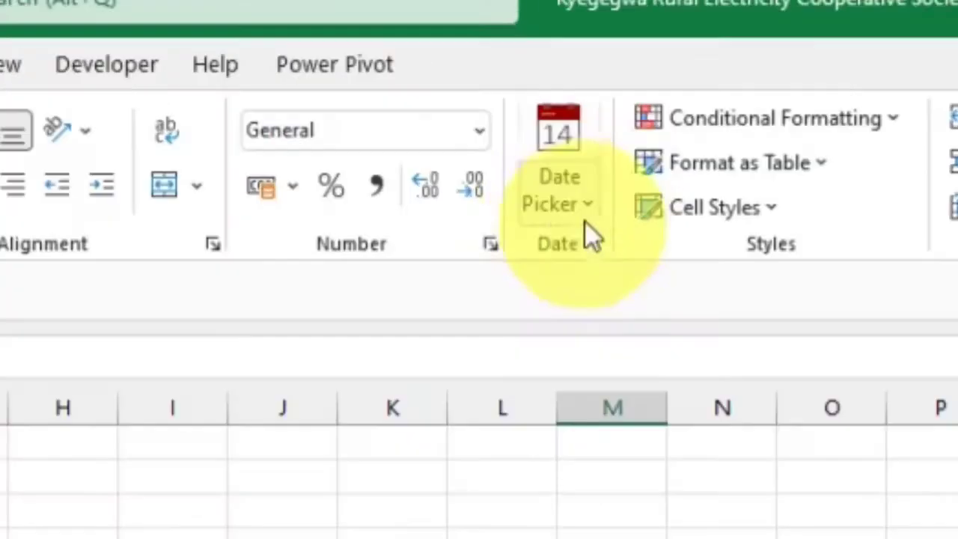
Zoom the worksheet in to 230%.
click(569, 204)
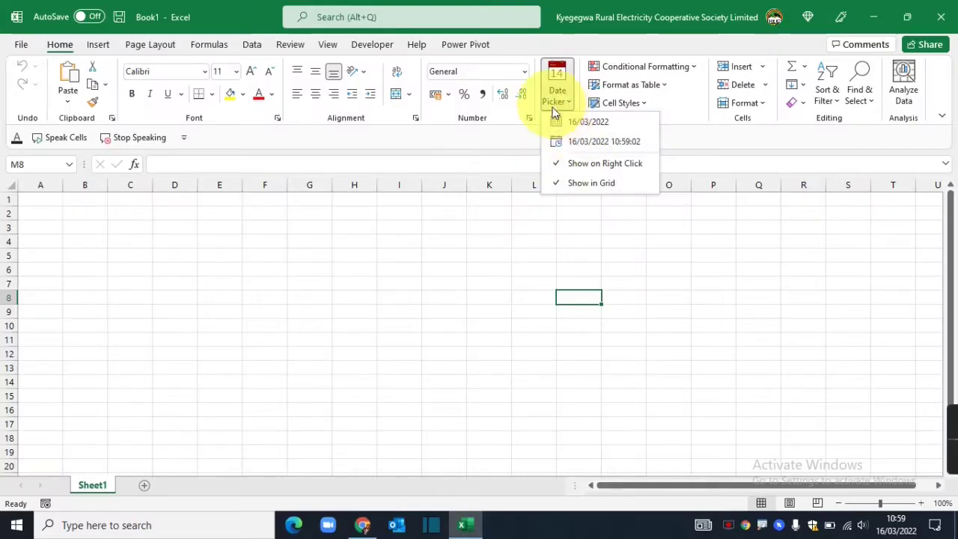
click(497, 296)
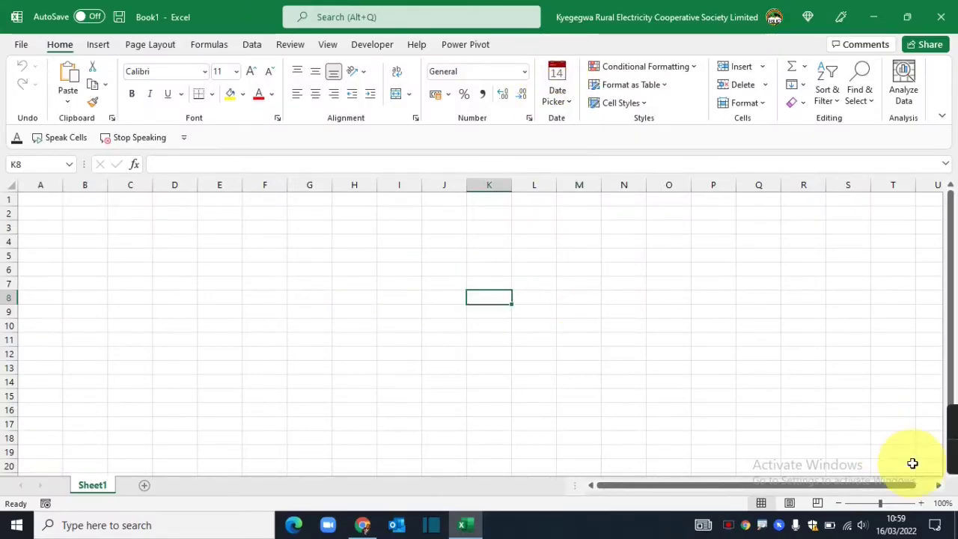
click(922, 504)
click(922, 504)
click(922, 504)
click(922, 503)
click(922, 504)
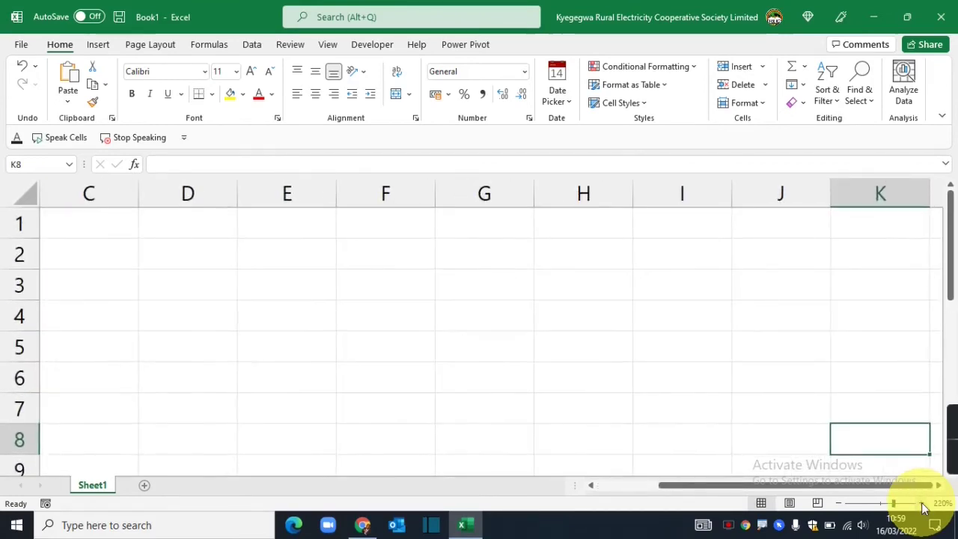
click(923, 504)
Insert today's date 16/03/2022 into G2 and pick 1 March 2022 for G3.
click(398, 257)
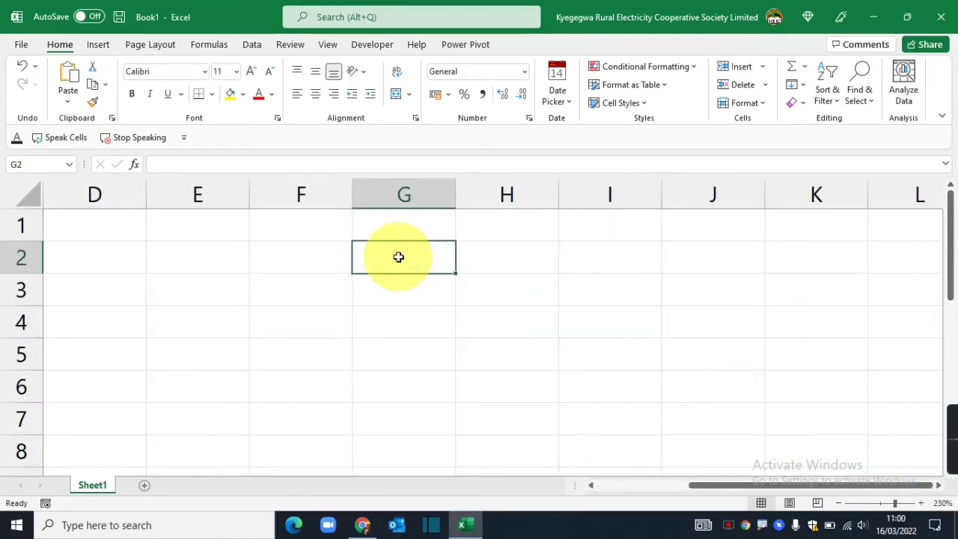
click(563, 103)
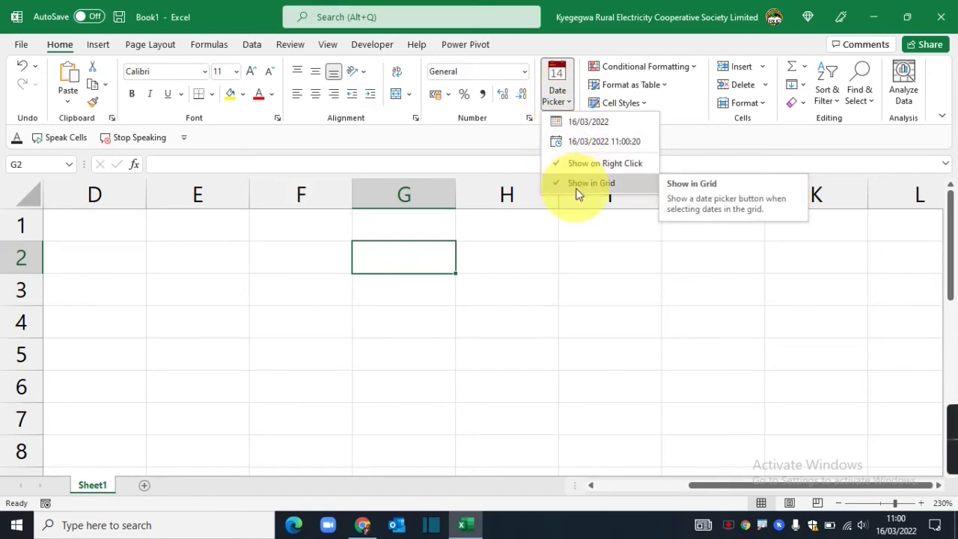
click(588, 122)
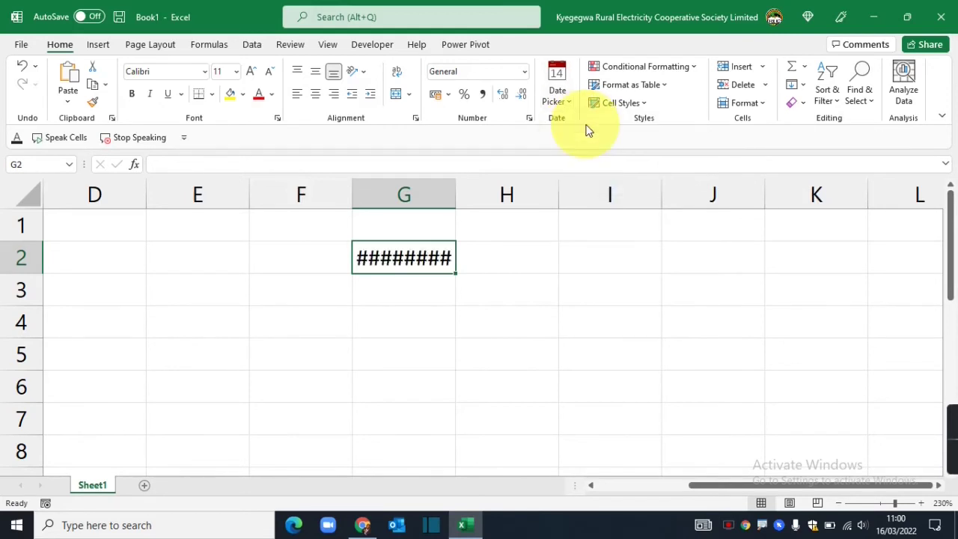
click(415, 297)
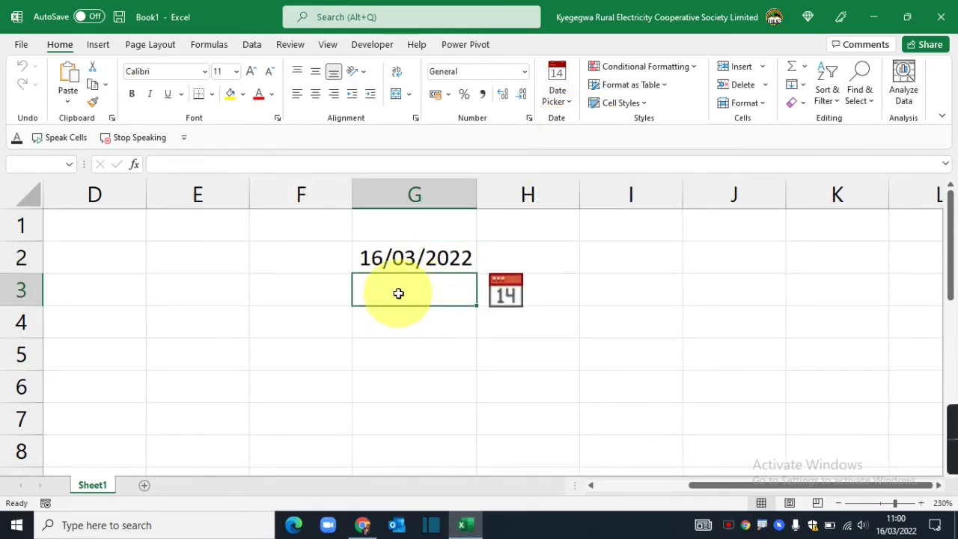
click(506, 294)
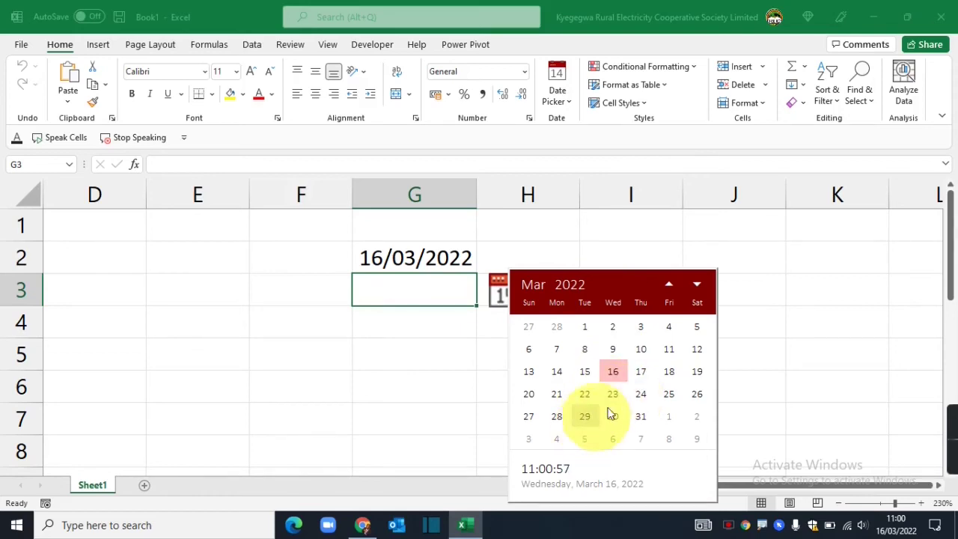
click(587, 331)
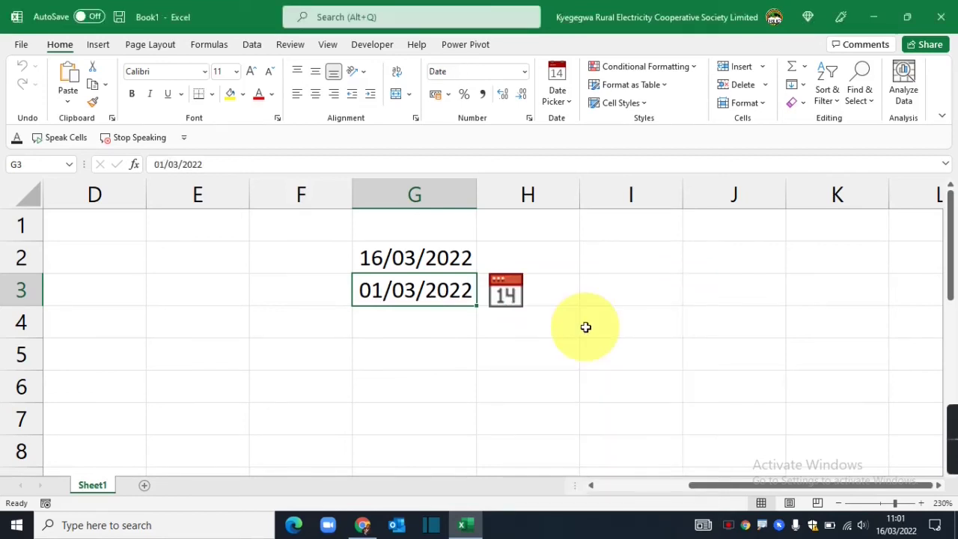
click(418, 315)
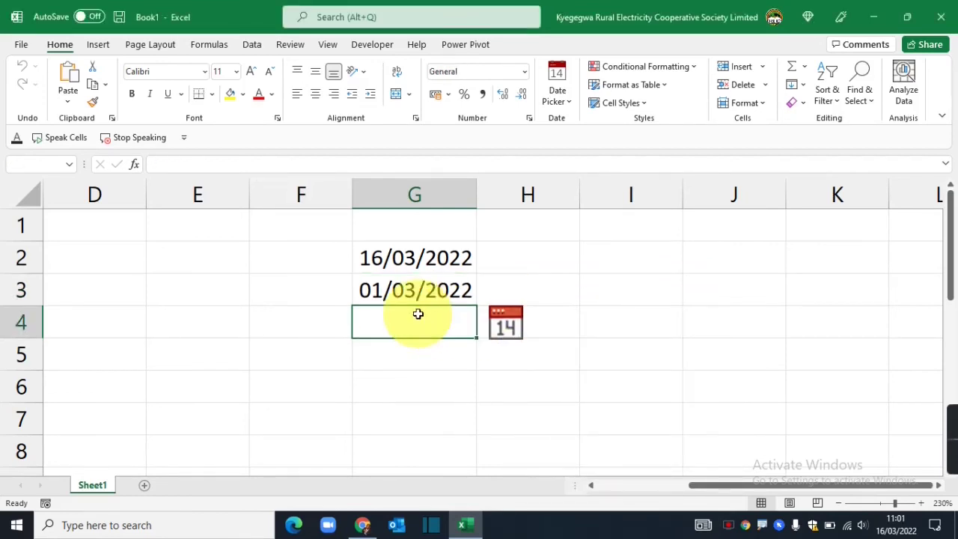
Open G4's pop-up calendar and browse forward and back through months, ending on February 2022.
click(505, 327)
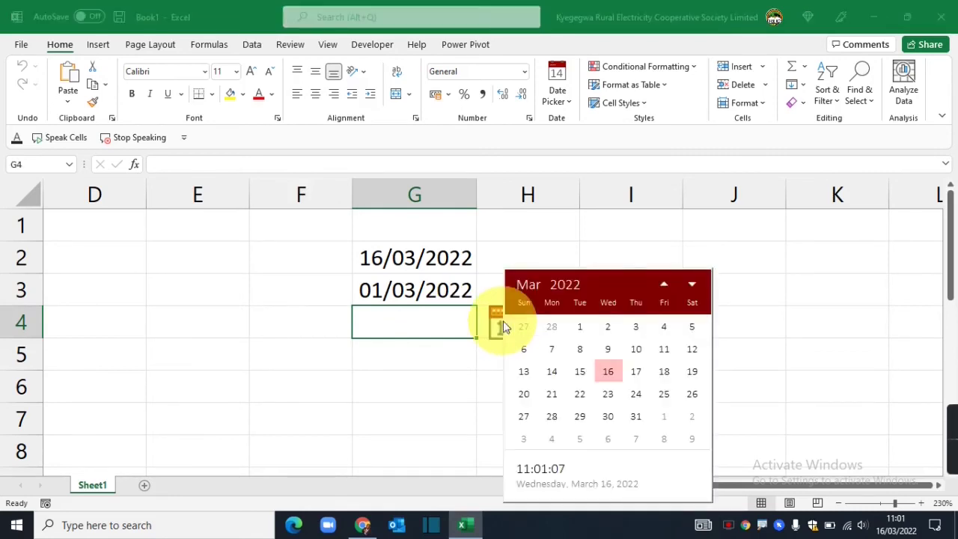
click(665, 286)
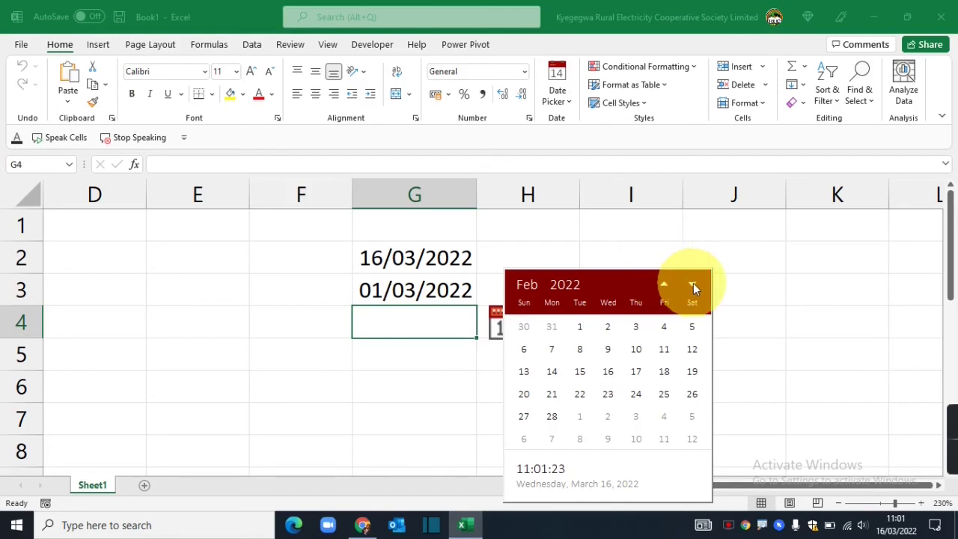
click(693, 285)
click(693, 285)
click(693, 285)
click(693, 285)
click(693, 285)
click(693, 285)
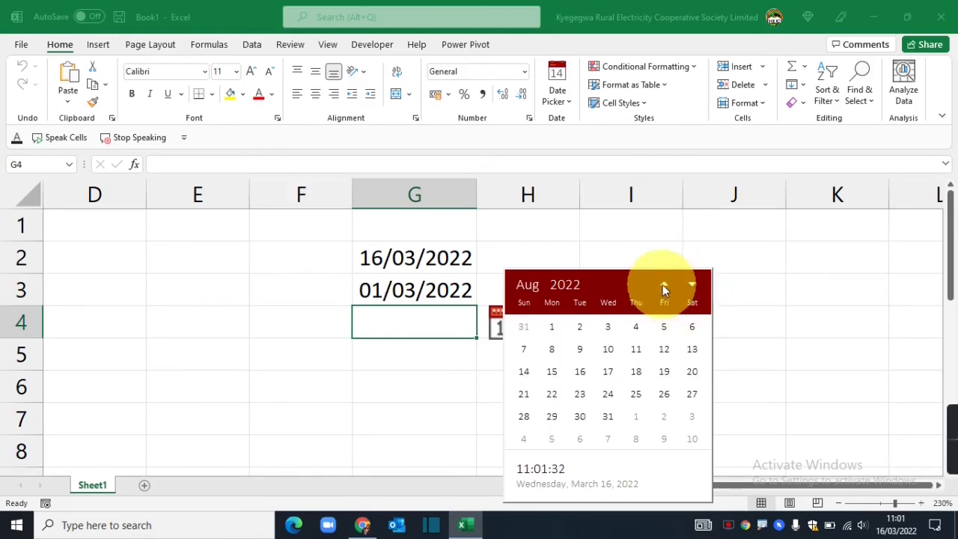
click(664, 285)
click(664, 285)
click(664, 285)
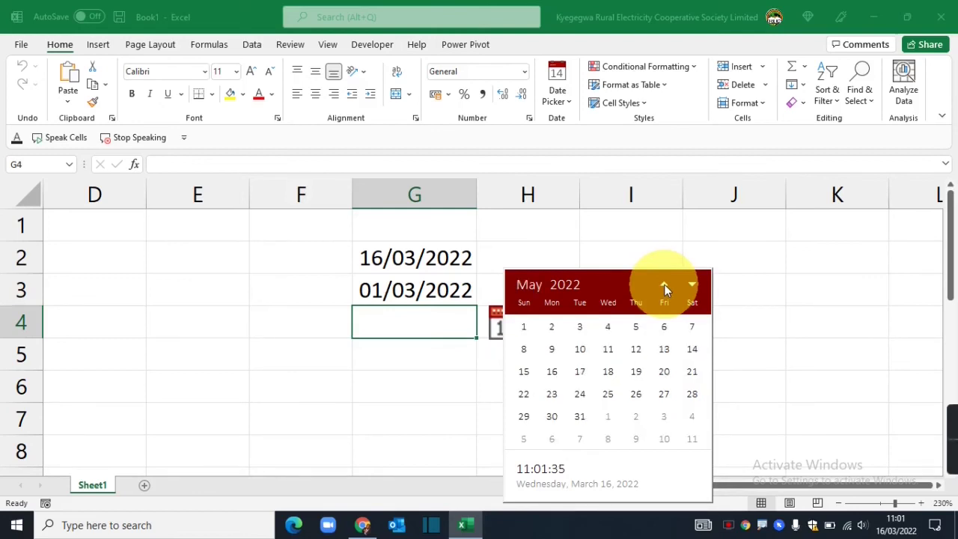
click(664, 285)
click(665, 285)
click(664, 285)
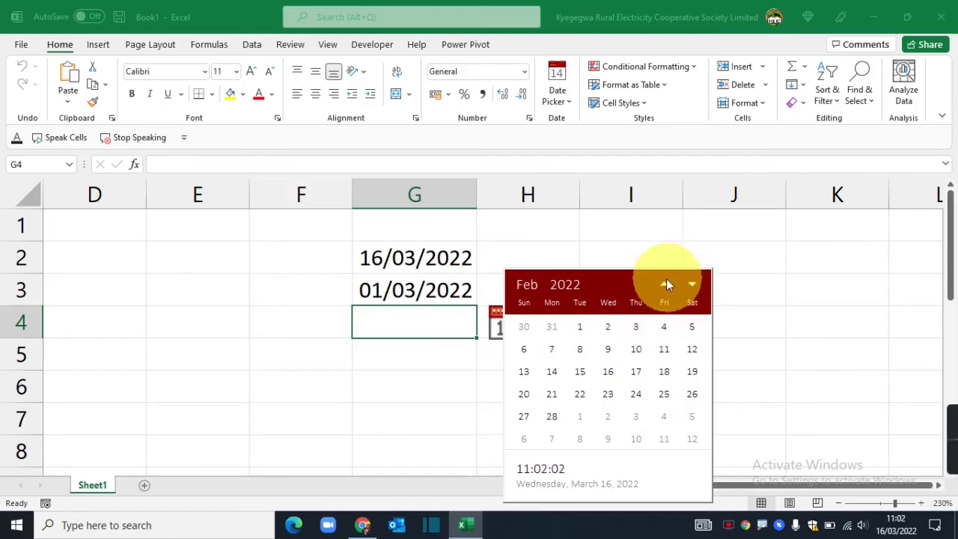